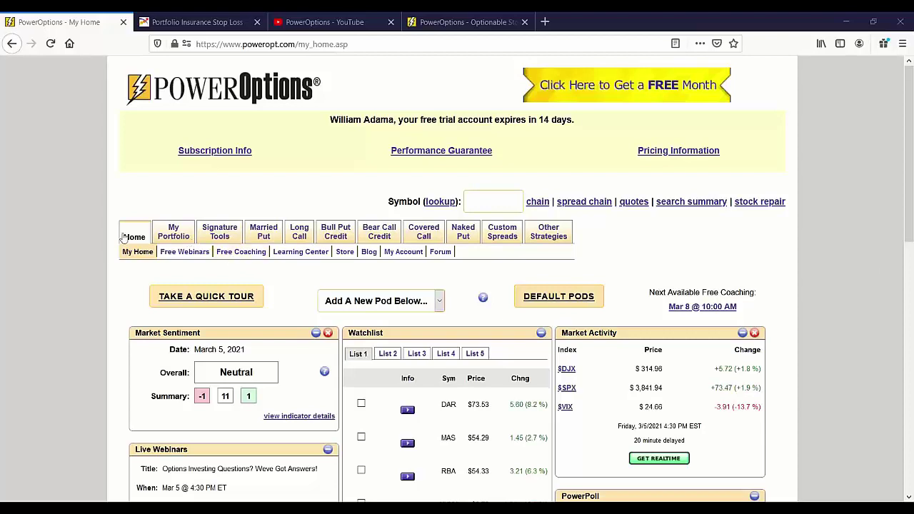
# Open the Married Put section and circle the Blueprint binder picture on its home page.
pyautogui.click(268, 235)
pyautogui.scroll(-1, 214, 320)
pyautogui.scroll(-1, 217, 321)
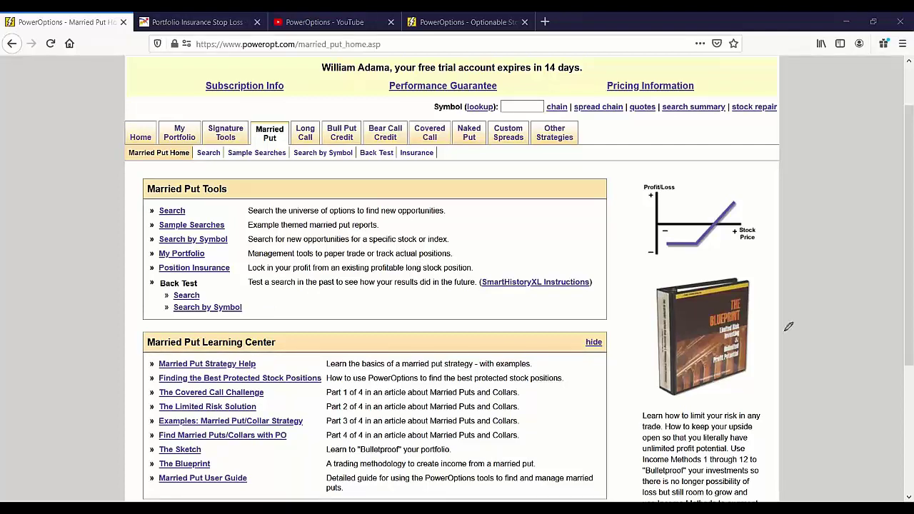
pyautogui.moveTo(768, 268)
pyautogui.mouseDown()
pyautogui.moveTo(699, 261)
pyautogui.moveTo(647, 376)
pyautogui.moveTo(794, 290)
pyautogui.moveTo(731, 264)
pyautogui.mouseUp()
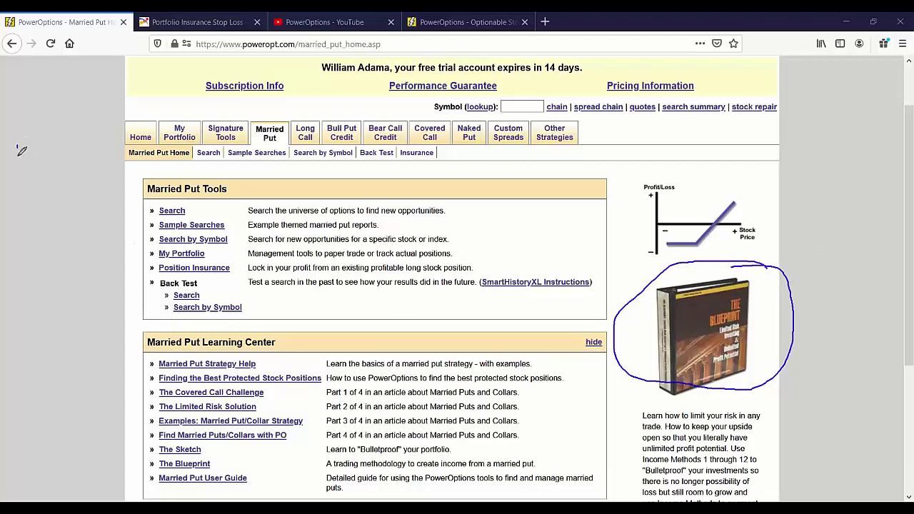
# Sketch scenario 1 beside the page as a rising and falling price curve peaking at 40, with arrows and a circled starting point.
pyautogui.moveTo(18, 146); pyautogui.dragTo(20, 174)
pyautogui.moveTo(28, 162)
pyautogui.mouseDown()
pyautogui.moveTo(60, 157)
pyautogui.moveTo(80, 125)
pyautogui.moveTo(120, 163)
pyautogui.moveTo(148, 165)
pyautogui.mouseUp()
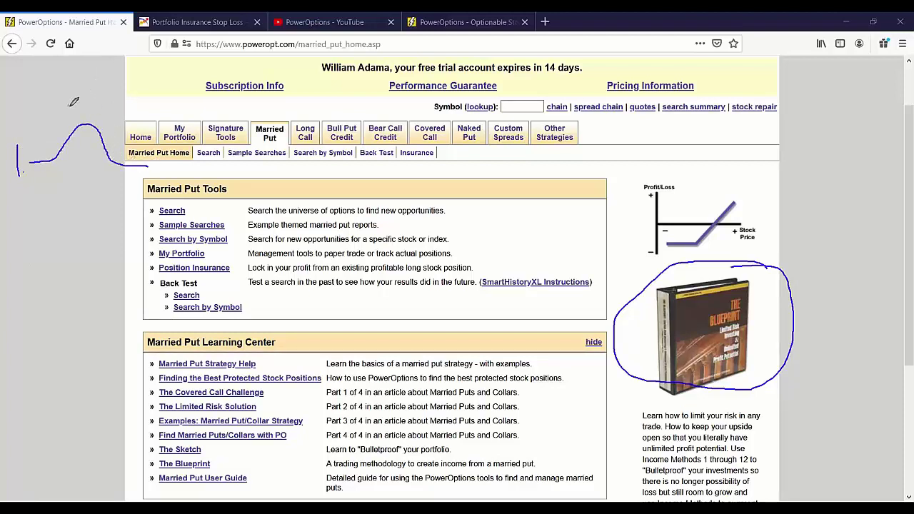
pyautogui.moveTo(67, 107)
pyautogui.mouseDown()
pyautogui.moveTo(80, 126)
pyautogui.moveTo(93, 105)
pyautogui.mouseUp()
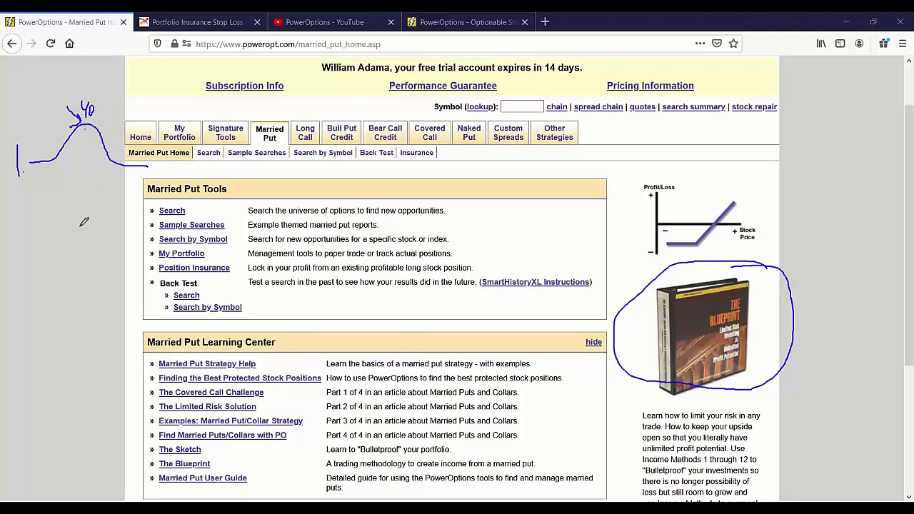
pyautogui.moveTo(119, 100)
pyautogui.mouseDown()
pyautogui.moveTo(102, 123)
pyautogui.moveTo(117, 125)
pyautogui.moveTo(113, 158)
pyautogui.moveTo(135, 157)
pyautogui.mouseUp()
pyautogui.moveTo(31, 130); pyautogui.dragTo(50, 151)
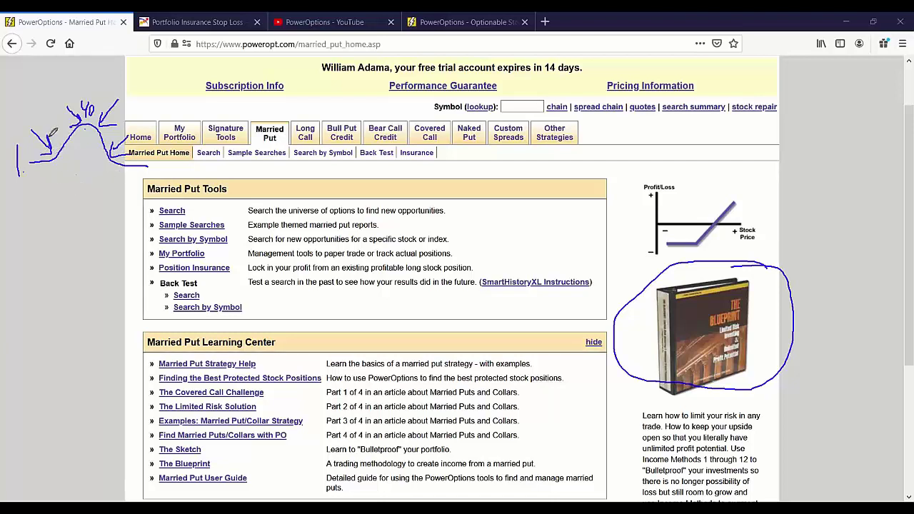
pyautogui.moveTo(41, 119)
pyautogui.mouseDown()
pyautogui.moveTo(30, 163)
pyautogui.moveTo(42, 113)
pyautogui.moveTo(28, 117)
pyautogui.mouseUp()
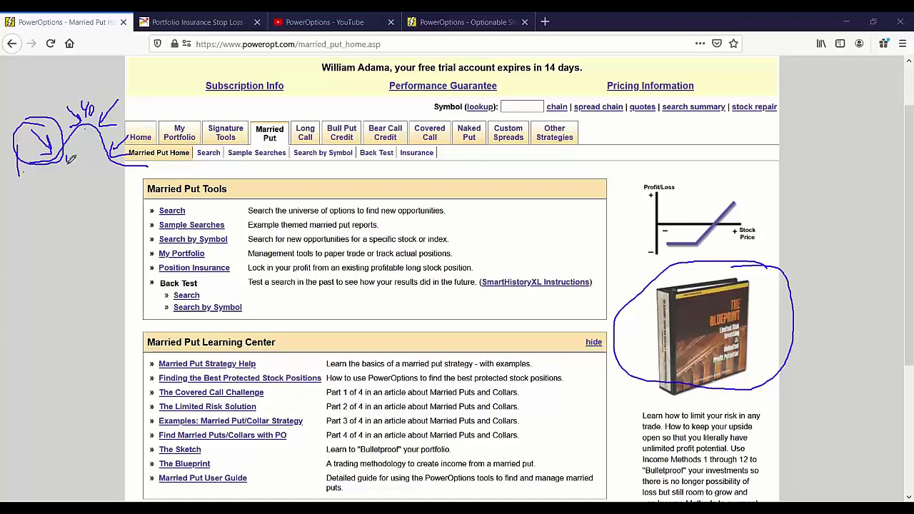
pyautogui.moveTo(66, 164); pyautogui.dragTo(90, 135)
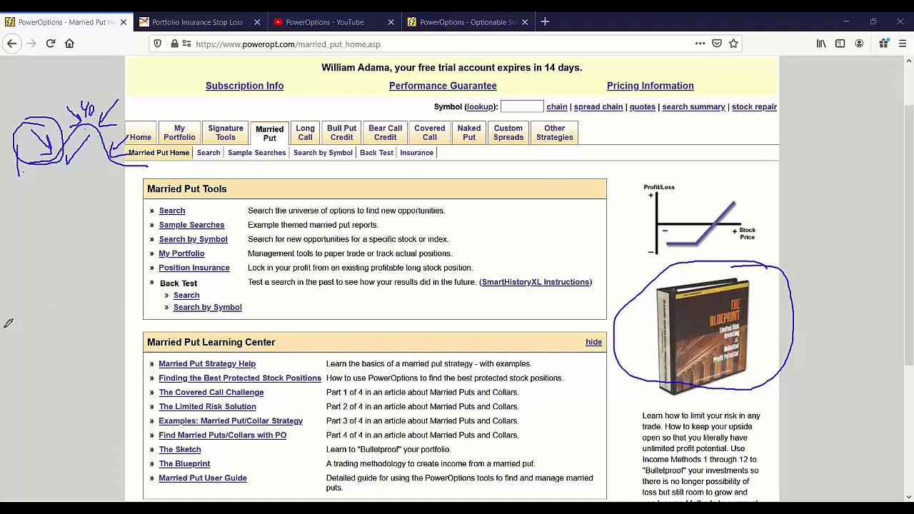
# Sketch scenario 2 as a falling price curve with declining price labels, arrows near its lower end and a circle around the drop.
pyautogui.moveTo(22, 197)
pyautogui.mouseDown()
pyautogui.moveTo(24, 230)
pyautogui.moveTo(39, 231)
pyautogui.mouseUp()
pyautogui.moveTo(45, 197)
pyautogui.mouseDown()
pyautogui.moveTo(130, 203)
pyautogui.moveTo(166, 243)
pyautogui.moveTo(152, 270)
pyautogui.mouseUp()
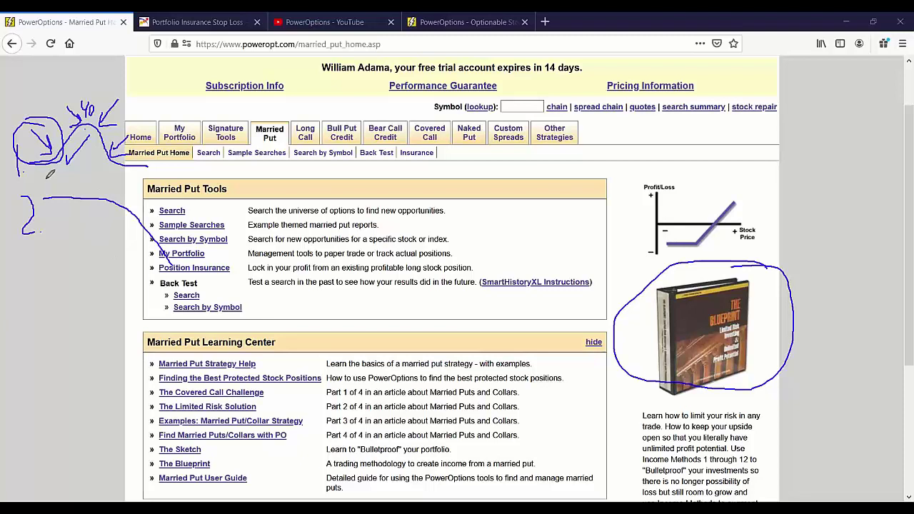
pyautogui.moveTo(49, 180)
pyautogui.mouseDown()
pyautogui.moveTo(49, 193)
pyautogui.moveTo(62, 180)
pyautogui.moveTo(71, 192)
pyautogui.moveTo(85, 179)
pyautogui.moveTo(89, 193)
pyautogui.moveTo(97, 184)
pyautogui.moveTo(109, 196)
pyautogui.moveTo(123, 186)
pyautogui.moveTo(132, 213)
pyautogui.moveTo(143, 211)
pyautogui.mouseUp()
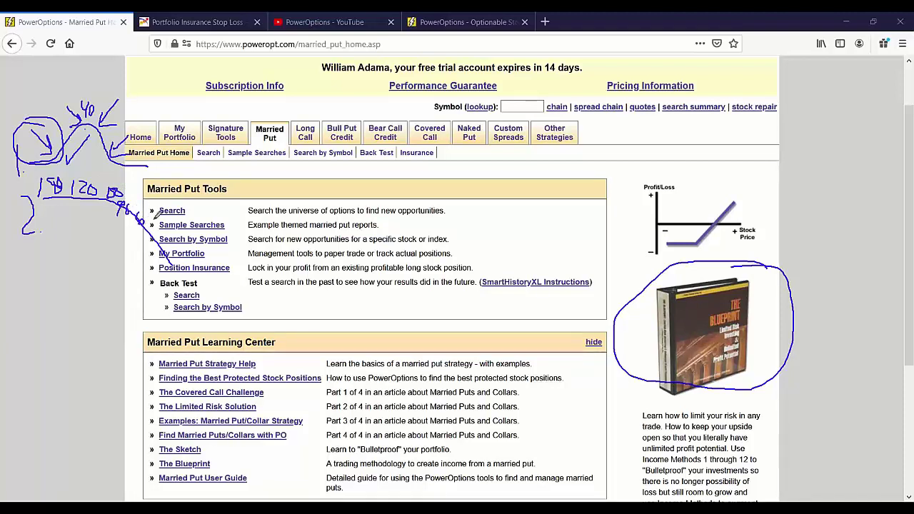
pyautogui.moveTo(143, 217)
pyautogui.mouseDown()
pyautogui.moveTo(163, 253)
pyautogui.moveTo(160, 277)
pyautogui.mouseUp()
pyautogui.moveTo(122, 251)
pyautogui.mouseDown()
pyautogui.moveTo(150, 248)
pyautogui.moveTo(152, 274)
pyautogui.mouseUp()
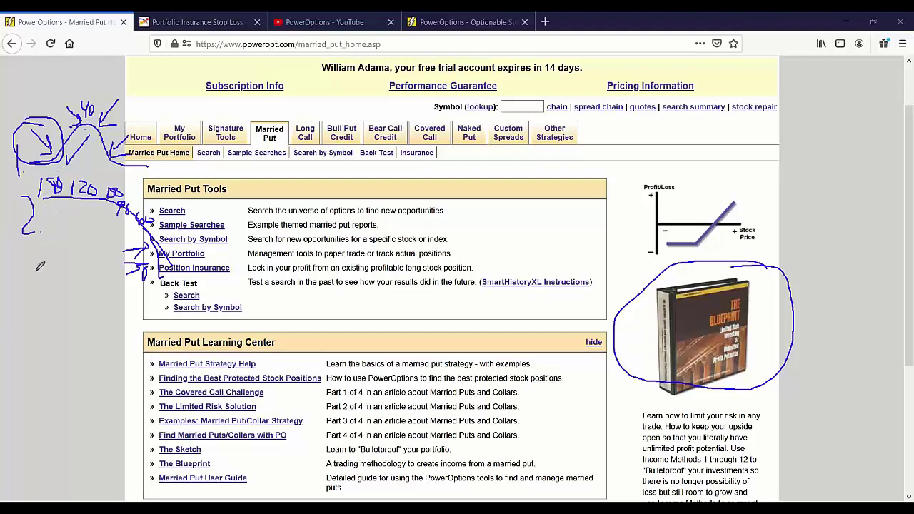
pyautogui.moveTo(160, 205)
pyautogui.mouseDown()
pyautogui.moveTo(125, 225)
pyautogui.moveTo(160, 200)
pyautogui.moveTo(169, 210)
pyautogui.mouseUp()
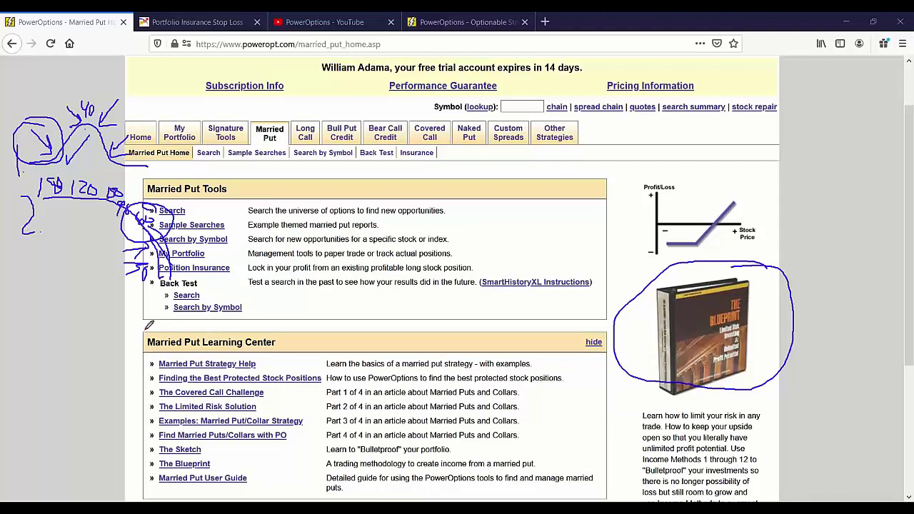
# Write note 3 as "Mo" with an upward arrow, and add "6 Mo x" and "6x" beneath it.
pyautogui.moveTo(22, 260)
pyautogui.mouseDown()
pyautogui.moveTo(41, 283)
pyautogui.moveTo(12, 289)
pyautogui.mouseUp()
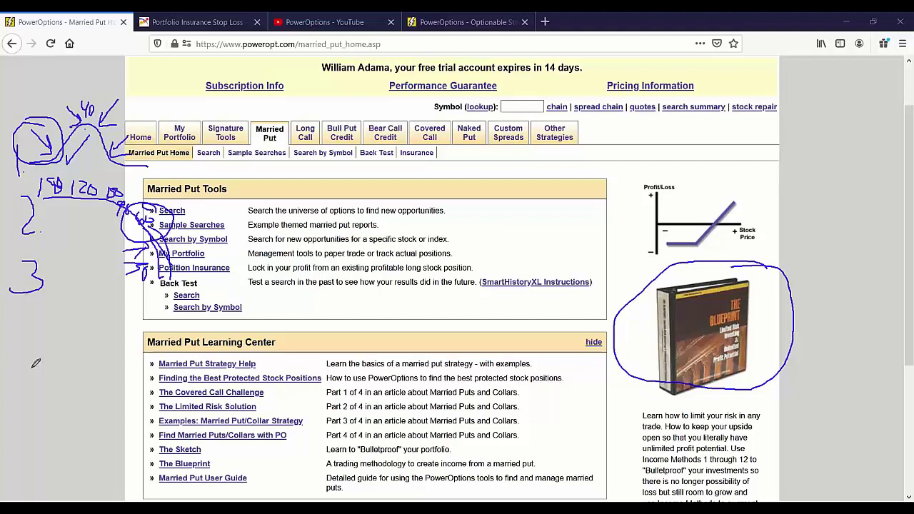
pyautogui.click(48, 290)
pyautogui.moveTo(47, 267)
pyautogui.mouseDown()
pyautogui.moveTo(65, 262)
pyautogui.moveTo(68, 270)
pyautogui.moveTo(84, 250)
pyautogui.moveTo(89, 282)
pyautogui.moveTo(91, 274)
pyautogui.moveTo(100, 286)
pyautogui.moveTo(107, 261)
pyautogui.moveTo(104, 272)
pyautogui.mouseUp()
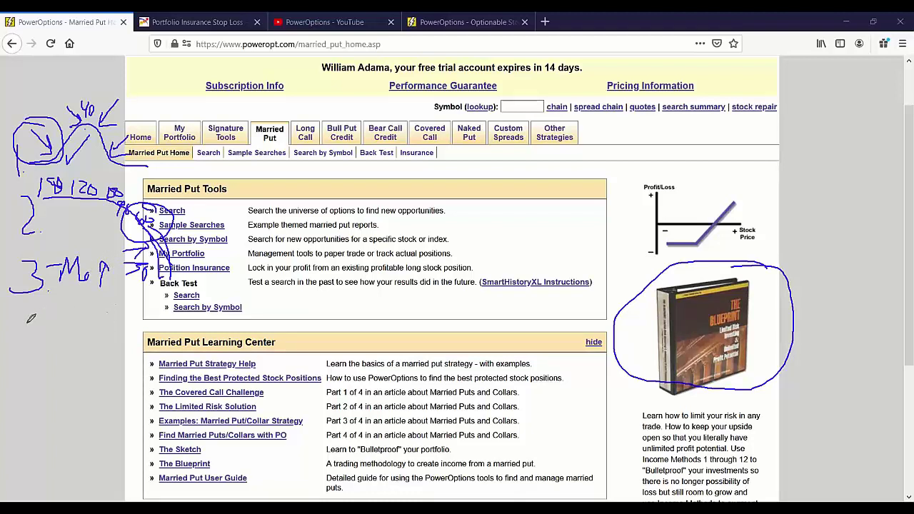
pyautogui.moveTo(23, 324)
pyautogui.mouseDown()
pyautogui.moveTo(26, 334)
pyautogui.moveTo(66, 319)
pyautogui.moveTo(68, 334)
pyautogui.moveTo(97, 320)
pyautogui.moveTo(104, 330)
pyautogui.mouseUp()
pyautogui.moveTo(60, 353)
pyautogui.mouseDown()
pyautogui.moveTo(53, 369)
pyautogui.moveTo(76, 369)
pyautogui.mouseUp()
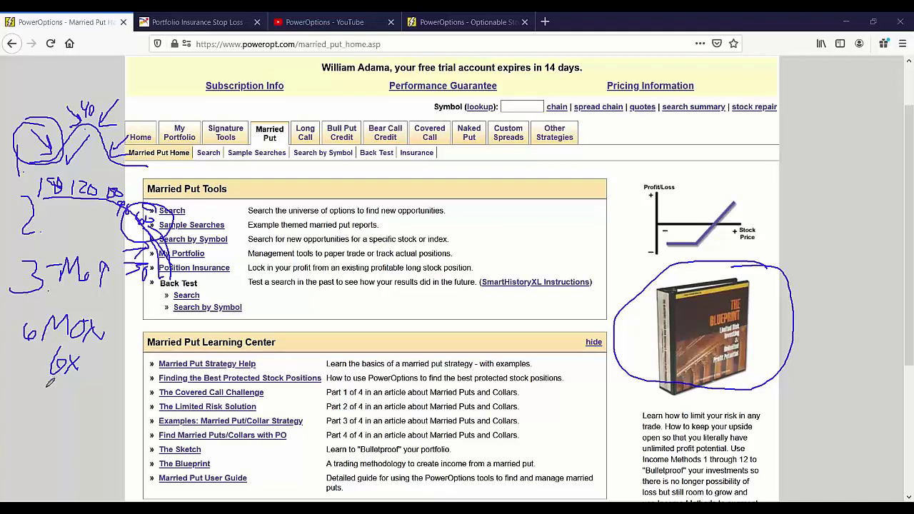
pyautogui.moveTo(86, 359); pyautogui.dragTo(88, 361)
# Write "Lower Cost" below the notes and erase all the drawn annotations.
pyautogui.moveTo(22, 390)
pyautogui.mouseDown()
pyautogui.moveTo(16, 412)
pyautogui.moveTo(113, 405)
pyautogui.mouseUp()
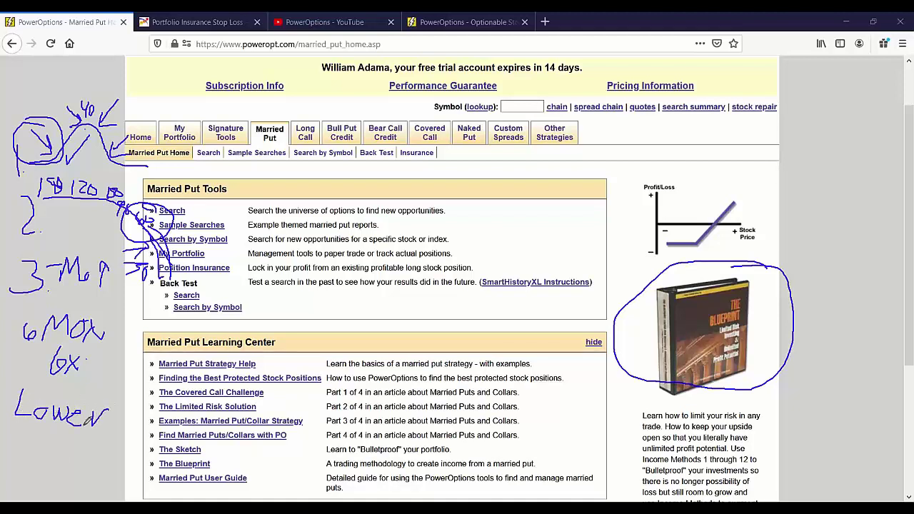
pyautogui.moveTo(52, 429)
pyautogui.mouseDown()
pyautogui.moveTo(63, 455)
pyautogui.moveTo(80, 442)
pyautogui.moveTo(84, 455)
pyautogui.moveTo(108, 442)
pyautogui.mouseUp()
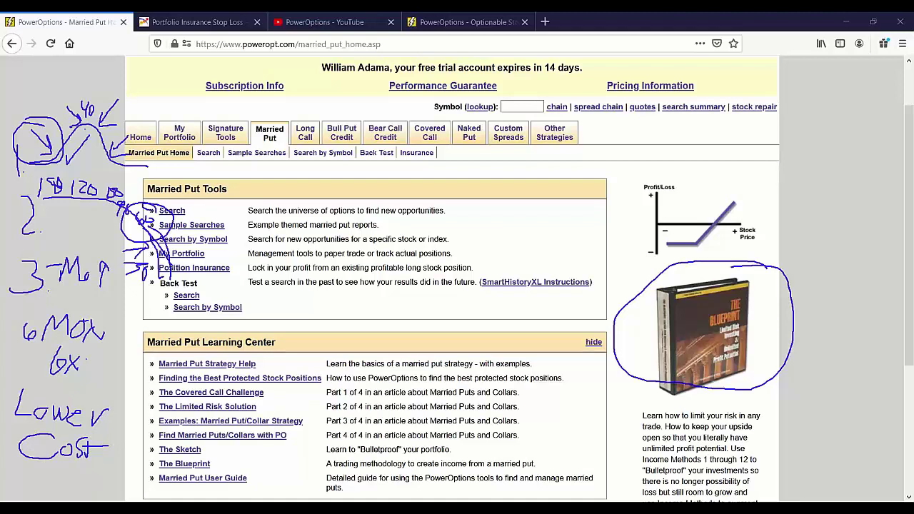
pyautogui.press('e')
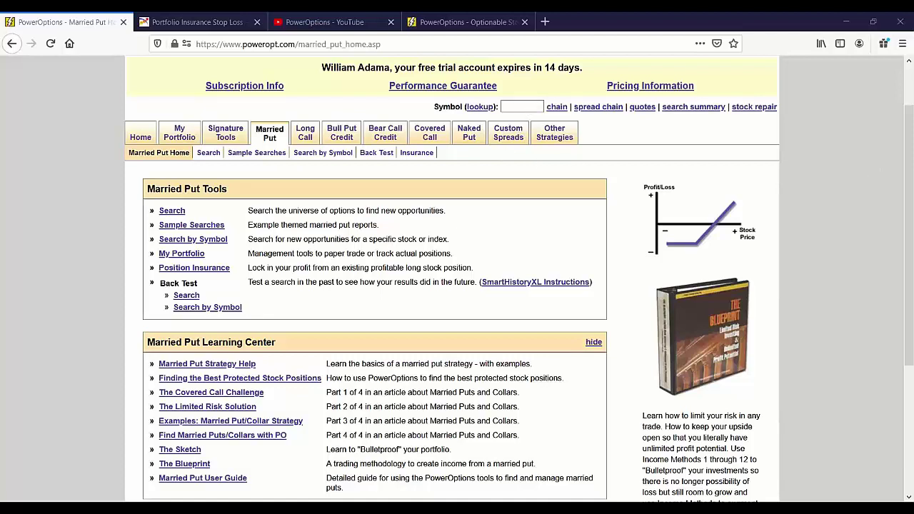
# Open the option chain for AAPL and set its expiration to June 17 2022.
pyautogui.click(520, 106)
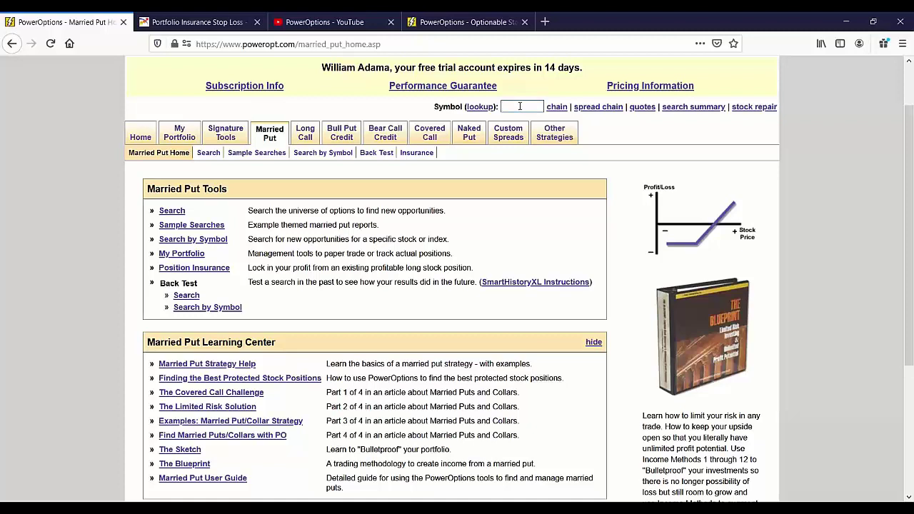
pyautogui.write('aapl')
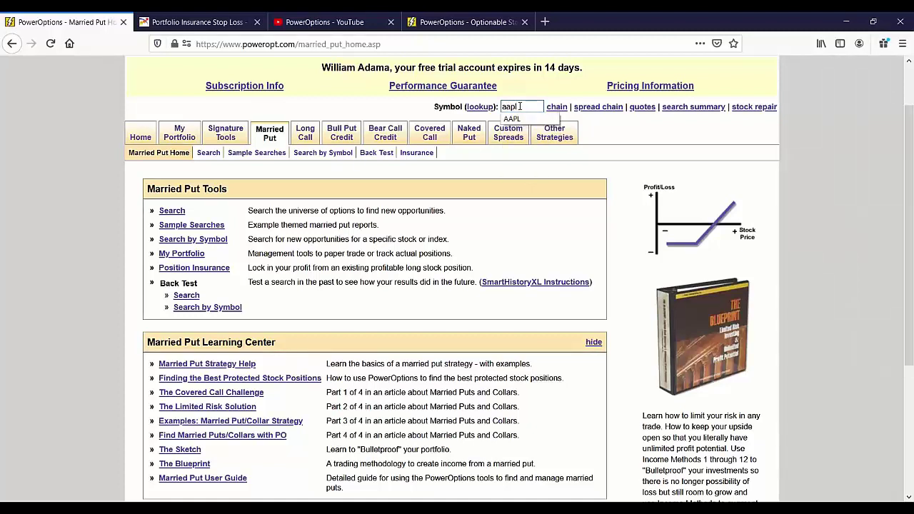
pyautogui.press('Return')
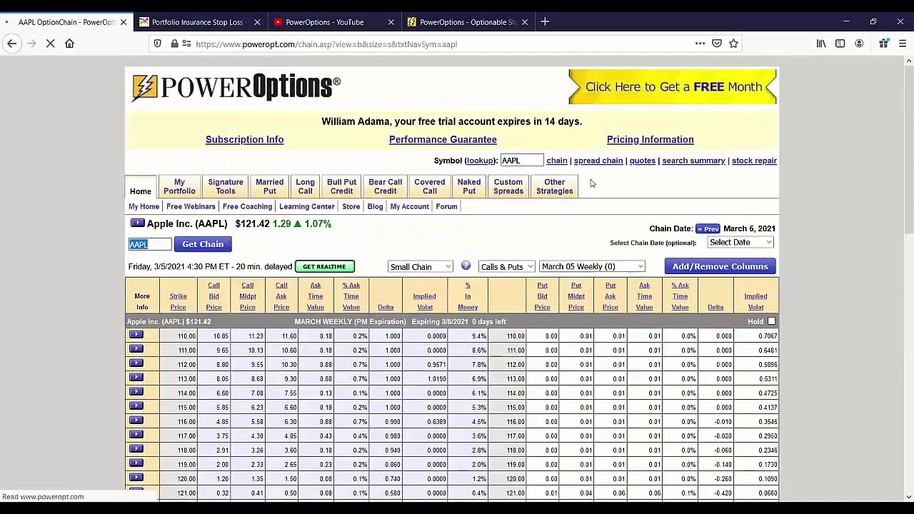
pyautogui.scroll(-3, 591, 184)
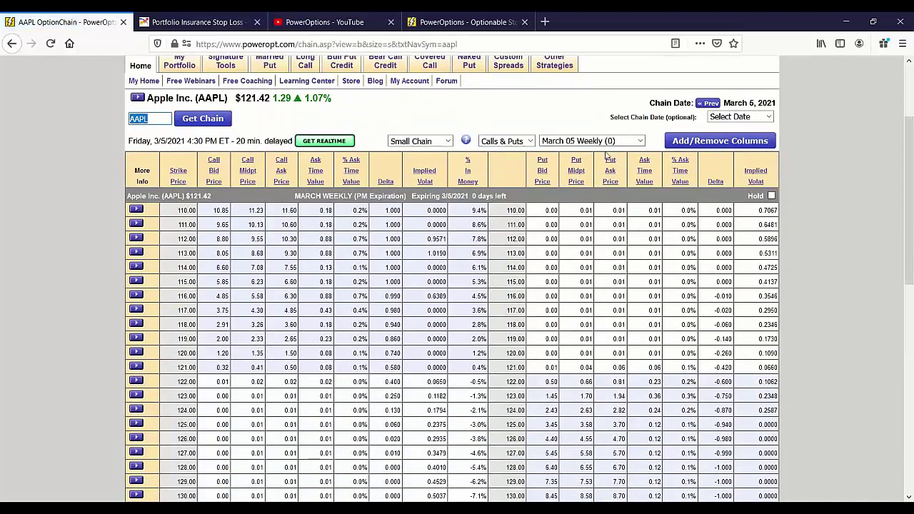
pyautogui.click(591, 141)
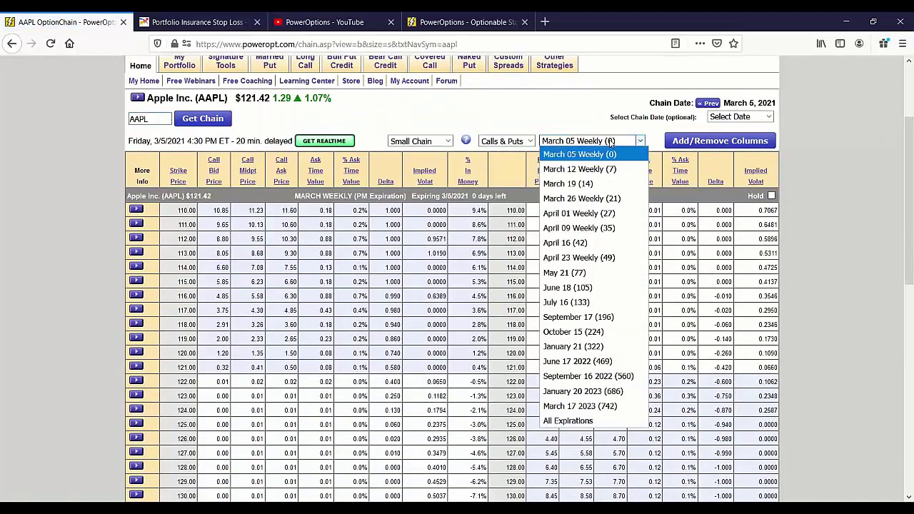
pyautogui.click(577, 361)
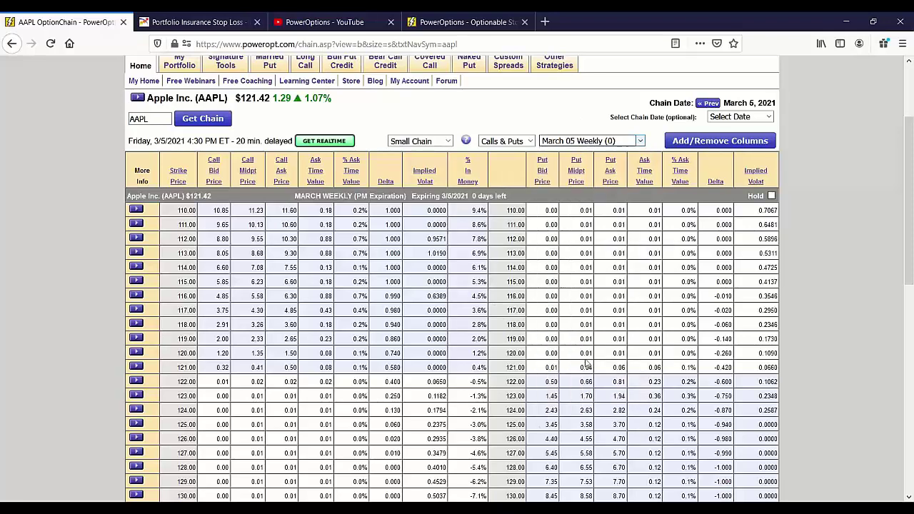
pyautogui.scroll(-3, 451, 315)
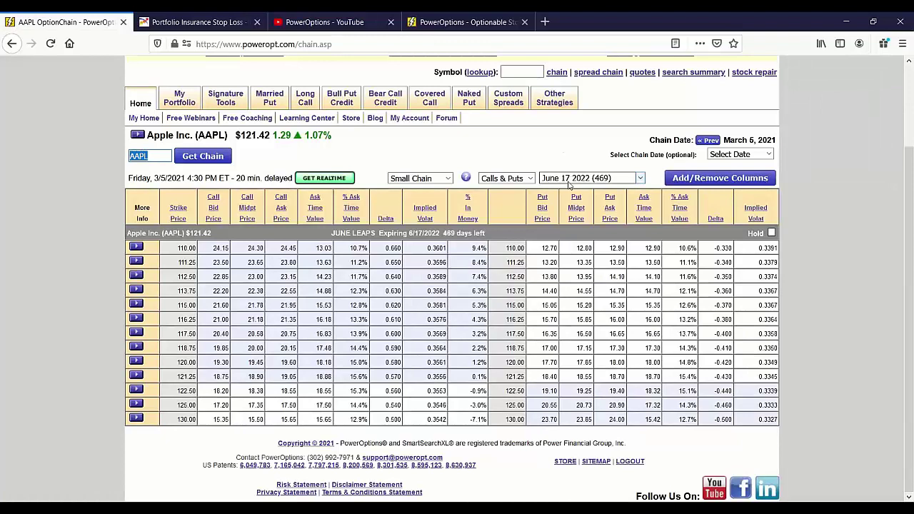
# Limit the AAPL option chain to Calls Only.
pyautogui.click(447, 180)
pyautogui.click(505, 178)
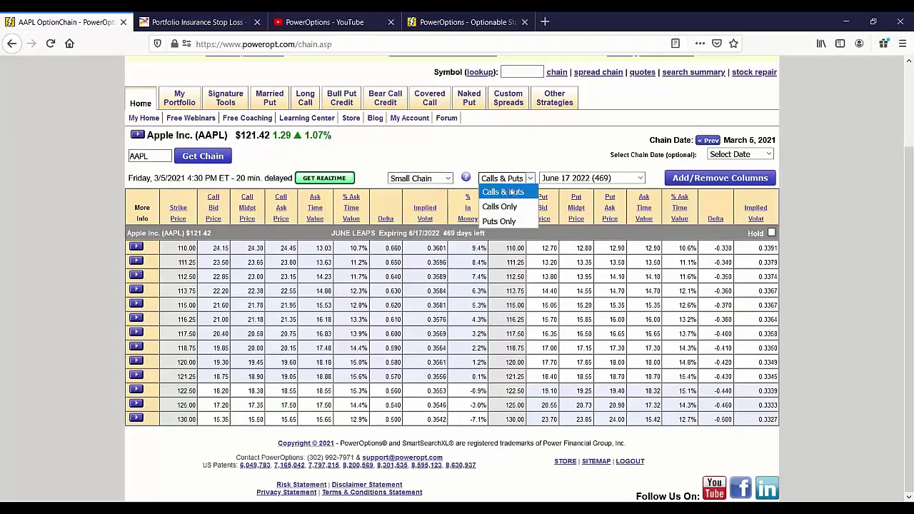
pyautogui.click(502, 207)
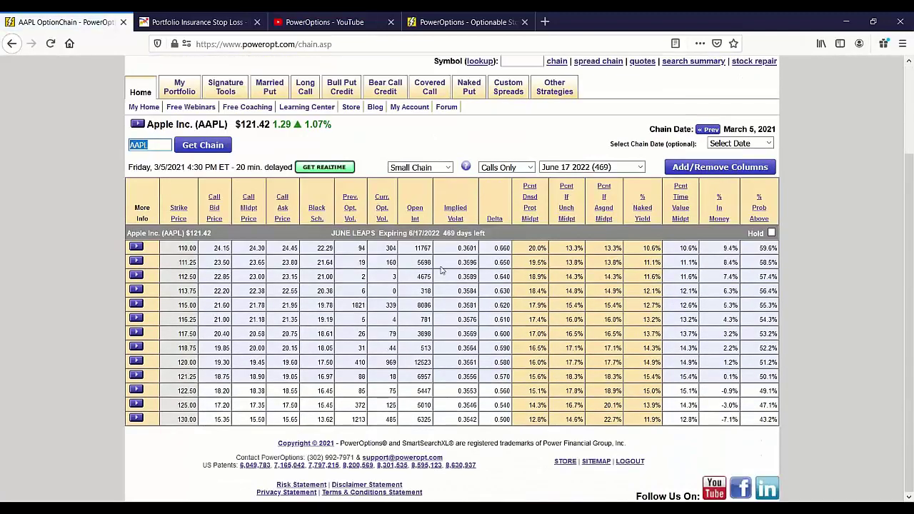
# Enlarge the AAPL chain to Medium Chain and on to Large Chain.
pyautogui.click(446, 168)
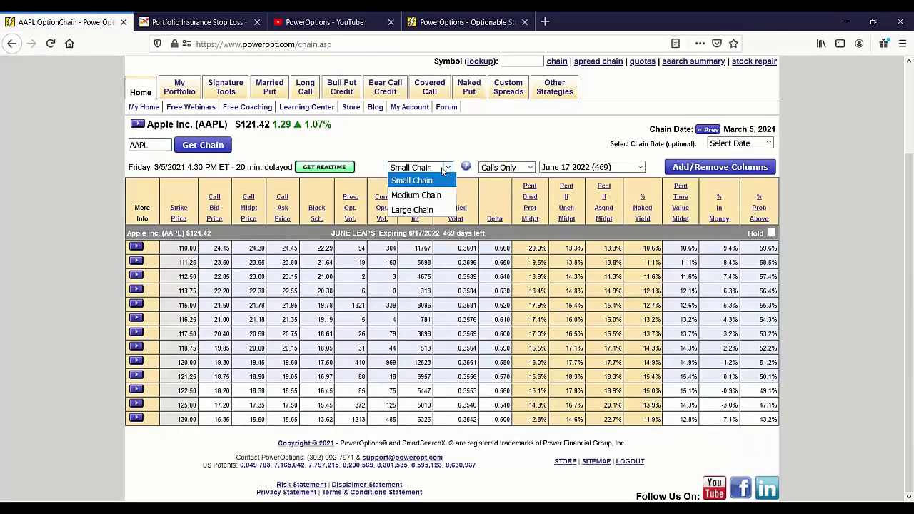
pyautogui.click(434, 203)
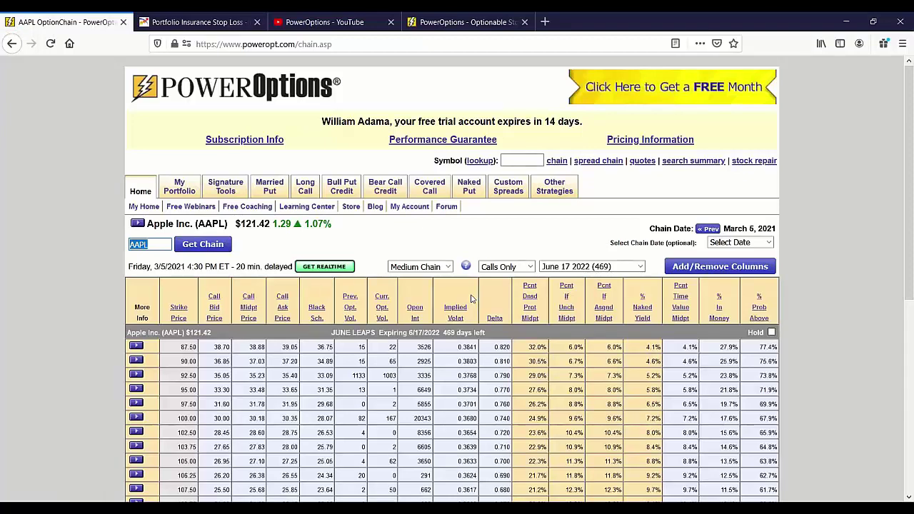
pyautogui.scroll(-2, 437, 272)
pyautogui.click(440, 204)
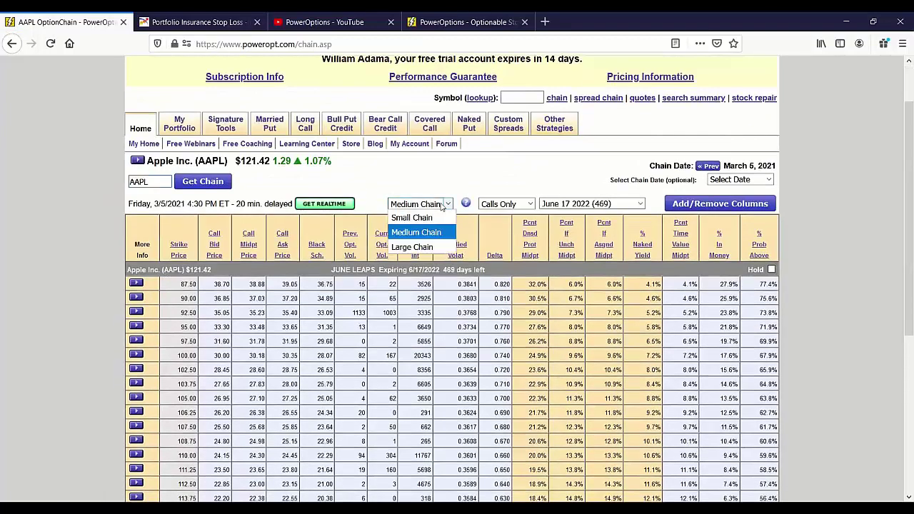
pyautogui.click(419, 247)
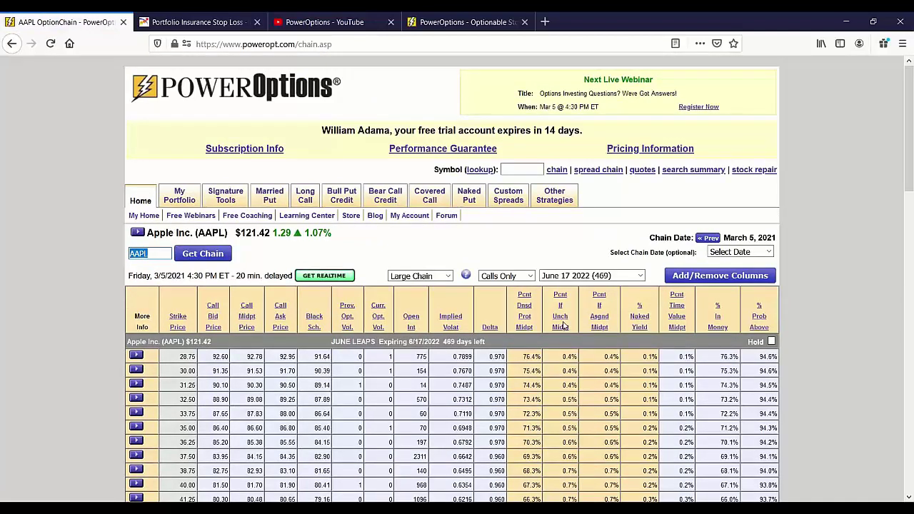
# Circle the deltas of the low-strike calls, the 50.00 strike price and that strike's call midpoint price.
pyautogui.scroll(-3, 561, 324)
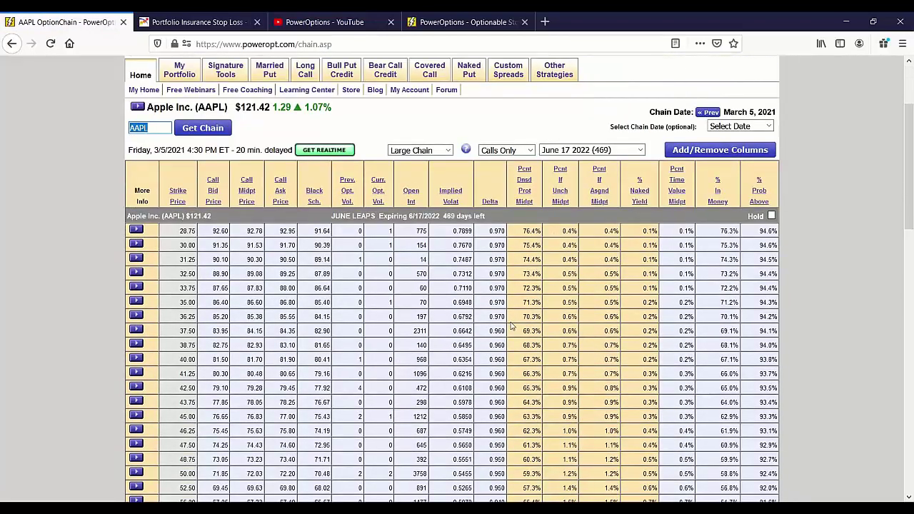
pyautogui.scroll(-2, 511, 326)
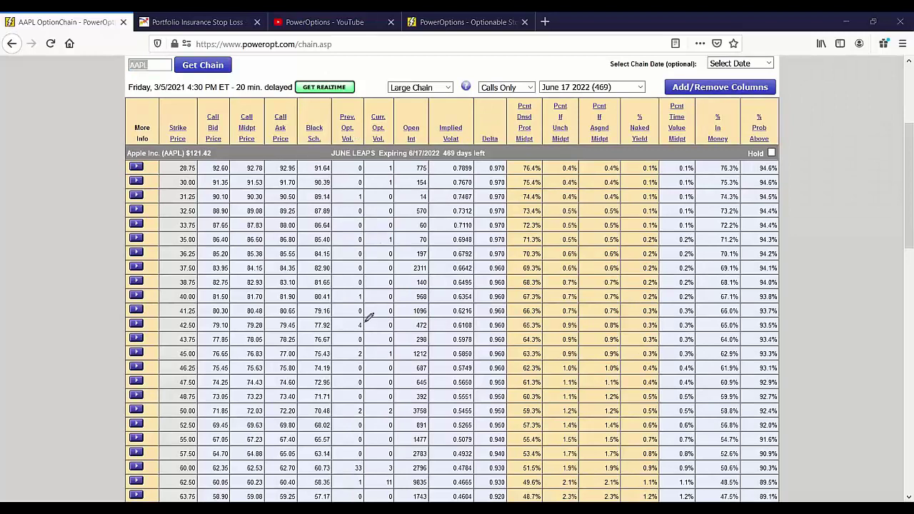
pyautogui.moveTo(512, 194)
pyautogui.mouseDown()
pyautogui.moveTo(492, 189)
pyautogui.moveTo(441, 240)
pyautogui.moveTo(463, 296)
pyautogui.moveTo(500, 325)
pyautogui.moveTo(532, 289)
pyautogui.moveTo(499, 222)
pyautogui.mouseUp()
pyautogui.moveTo(198, 394)
pyautogui.mouseDown()
pyautogui.moveTo(191, 425)
pyautogui.moveTo(187, 395)
pyautogui.mouseUp()
pyautogui.moveTo(273, 404)
pyautogui.mouseDown()
pyautogui.moveTo(237, 402)
pyautogui.moveTo(273, 414)
pyautogui.moveTo(265, 394)
pyautogui.mouseUp()
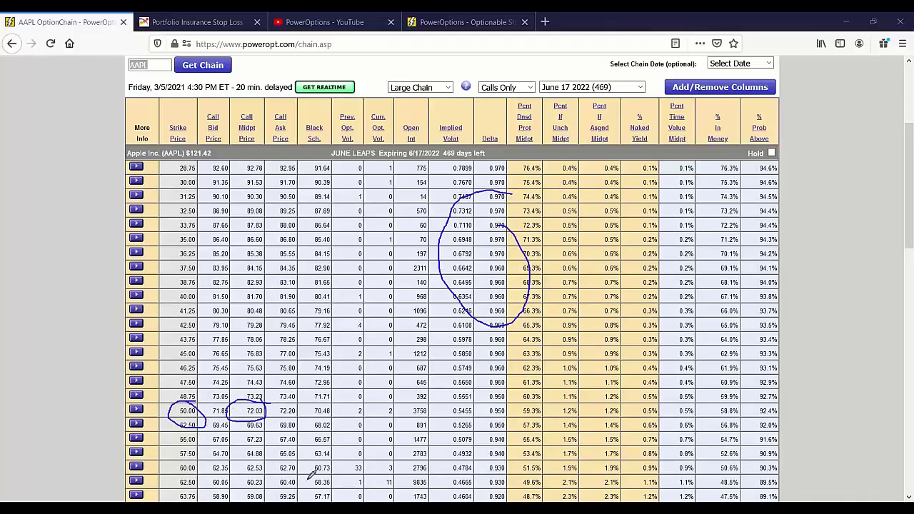
# Mark two stretches of the open interest column with lines and clear all the annotations from the chain.
pyautogui.moveTo(433, 443); pyautogui.dragTo(416, 353)
pyautogui.moveTo(426, 220); pyautogui.dragTo(415, 271)
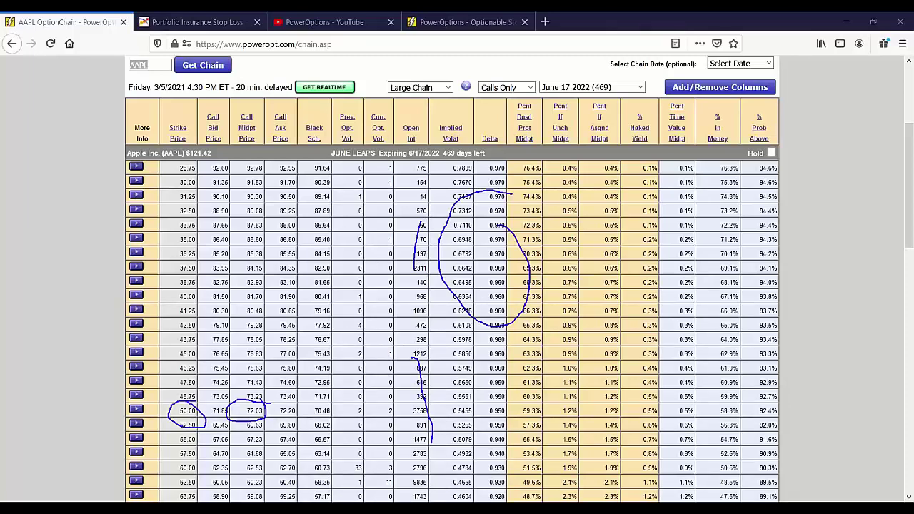
pyautogui.press('Escape')
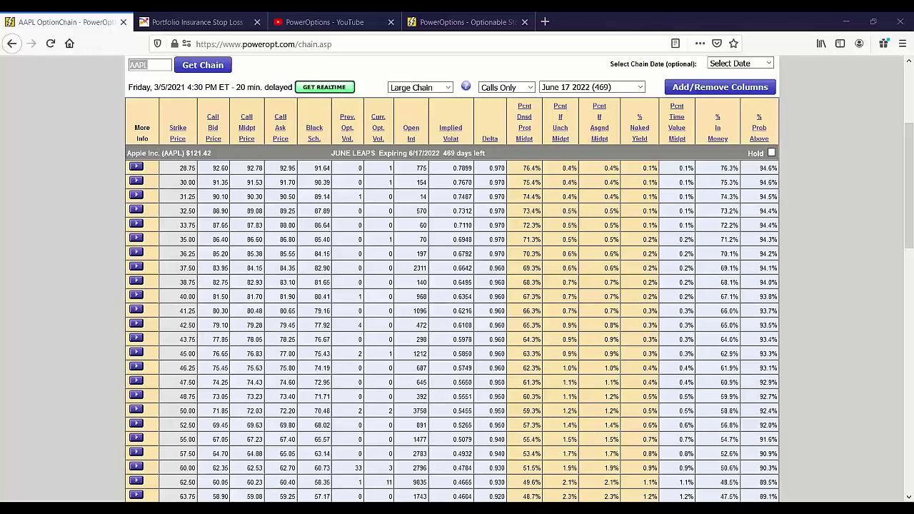
# Examine the deltas, option volumes and open interest down the AAPL June 17 2022 call chain, highlighting the 60.00 and 82.50 strikes.
pyautogui.press('Return')
pyautogui.scroll(-3, 802, 204)
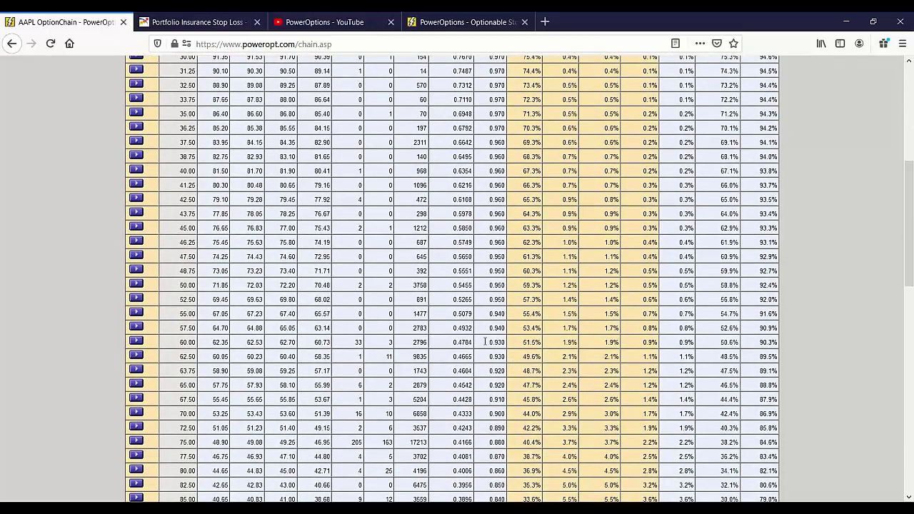
pyautogui.moveTo(485, 343); pyautogui.dragTo(512, 344)
pyautogui.scroll(-3, 464, 386)
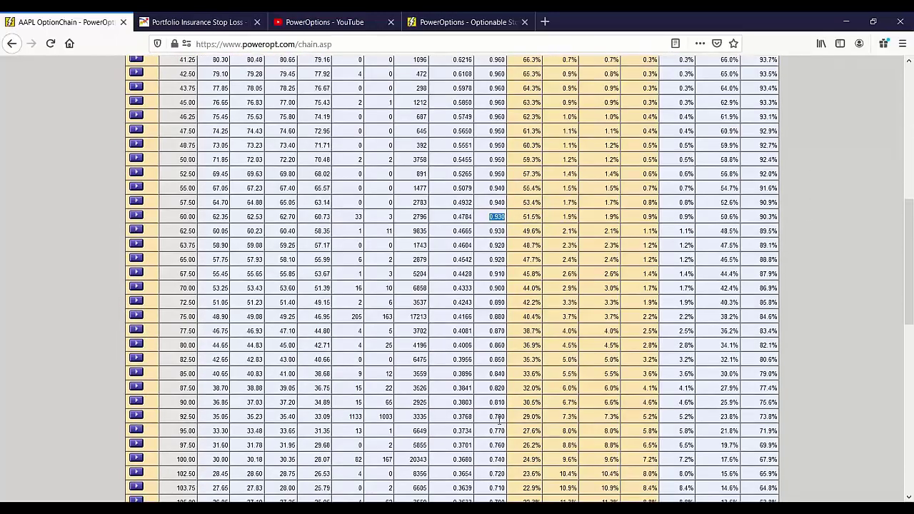
pyautogui.moveTo(407, 361); pyautogui.dragTo(431, 365)
pyautogui.moveTo(350, 365); pyautogui.dragTo(380, 360)
pyautogui.scroll(-2, 454, 432)
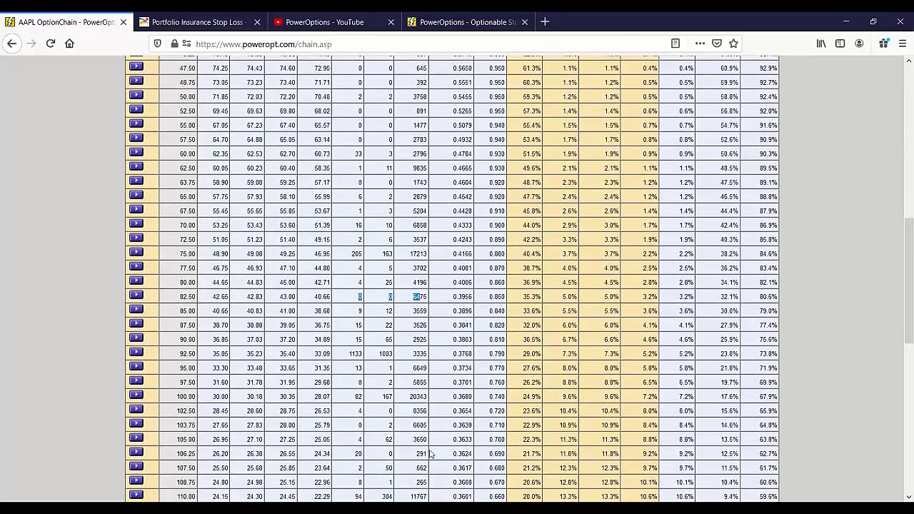
pyautogui.scroll(-5, 430, 454)
# Load the option chain for DAR and set its expiration to October 15.
pyautogui.scroll(7, 431, 453)
pyautogui.scroll(6, 430, 453)
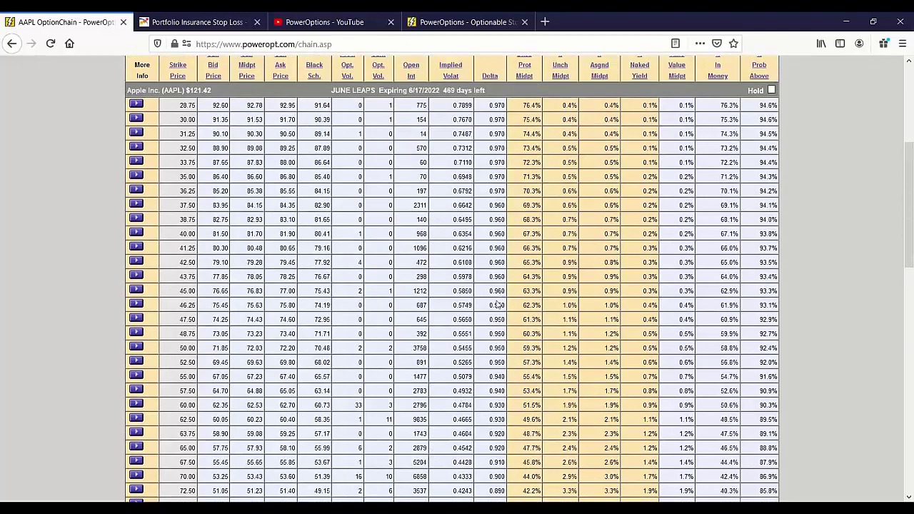
pyautogui.scroll(5, 497, 303)
pyautogui.moveTo(170, 254); pyautogui.dragTo(91, 259)
pyautogui.write('dar')
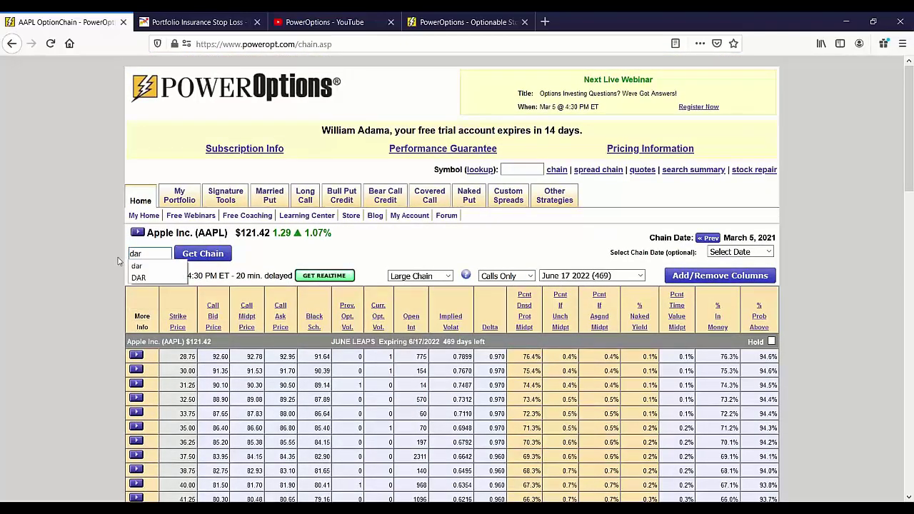
pyautogui.click(216, 255)
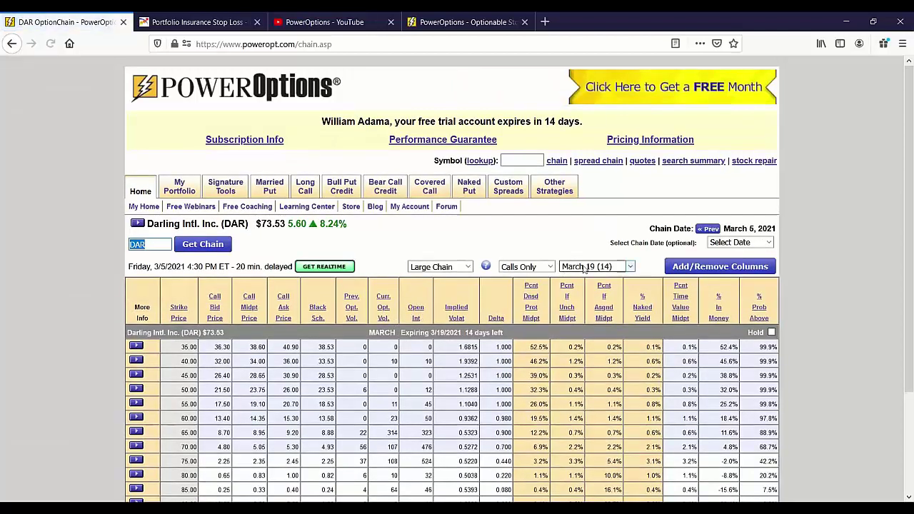
pyautogui.click(579, 267)
pyautogui.click(587, 325)
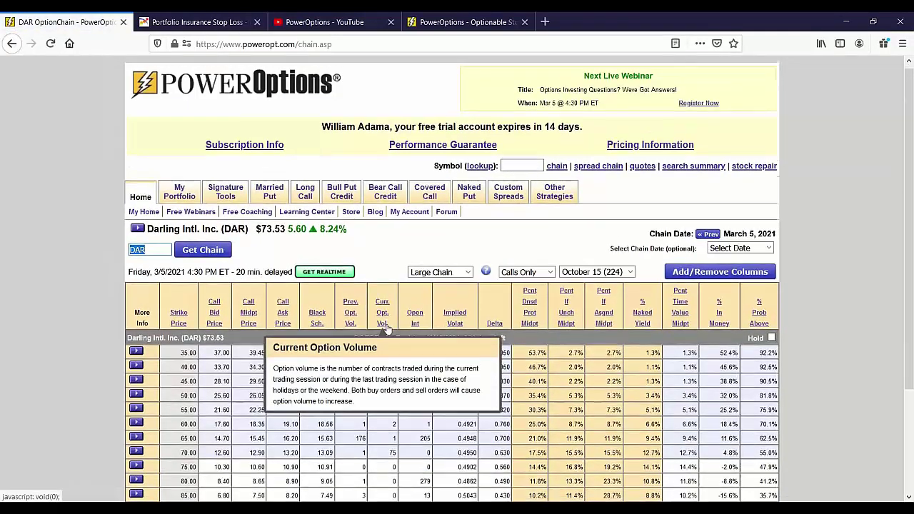
# Highlight the DAR stock price and the open interest and deltas of calls between the 35.00 and 65.00 strikes.
pyautogui.scroll(-2, 428, 314)
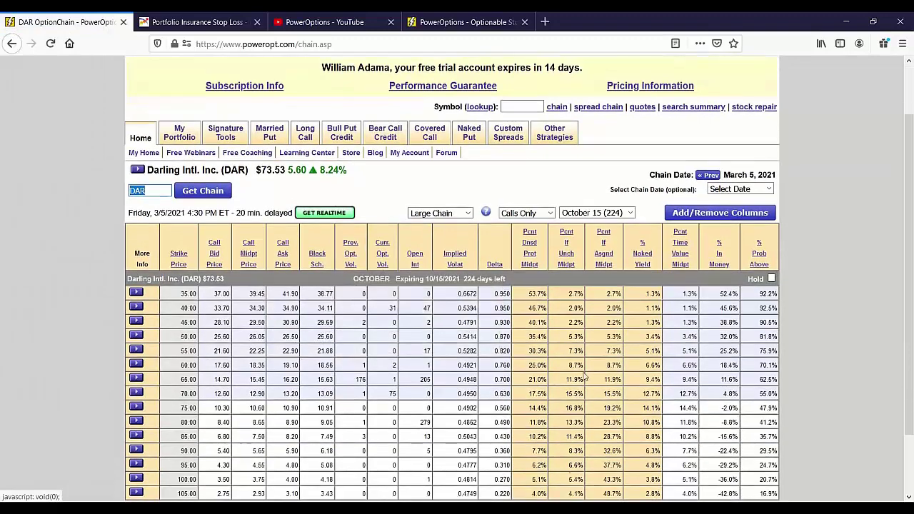
pyautogui.doubleClick(497, 296)
pyautogui.doubleClick(427, 295)
pyautogui.doubleClick(428, 322)
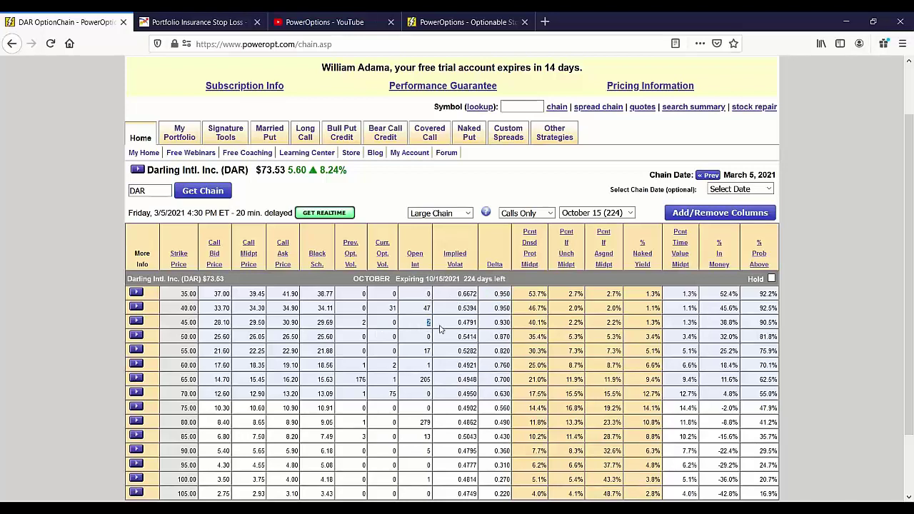
pyautogui.doubleClick(268, 170)
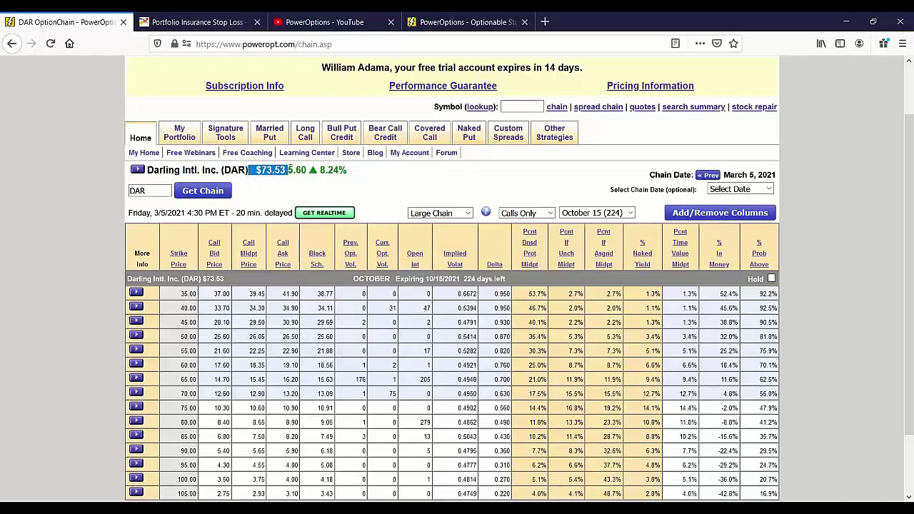
pyautogui.doubleClick(427, 351)
pyautogui.doubleClick(499, 351)
pyautogui.moveTo(492, 365); pyautogui.dragTo(511, 381)
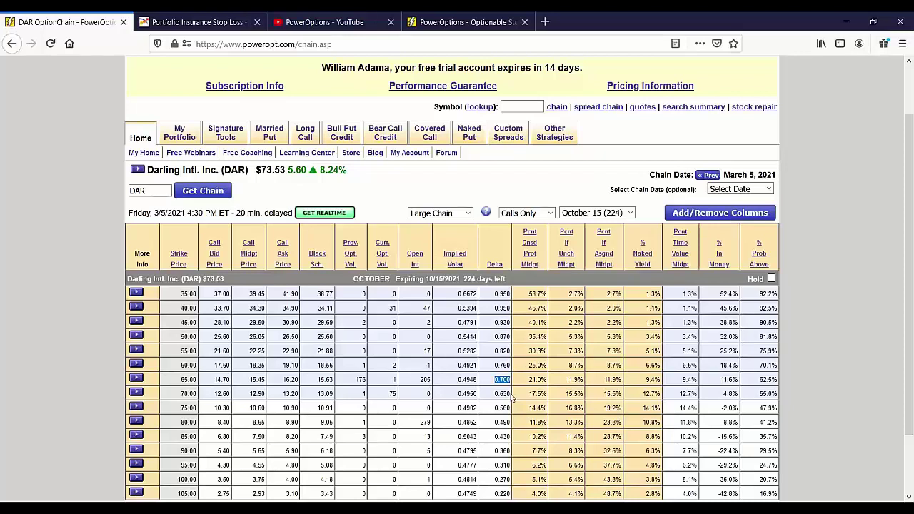
# Highlight the 35.00 strike's volume, open interest, delta and bid-ask prices, and compare them with the DAR stock price.
pyautogui.moveTo(359, 295); pyautogui.dragTo(517, 302)
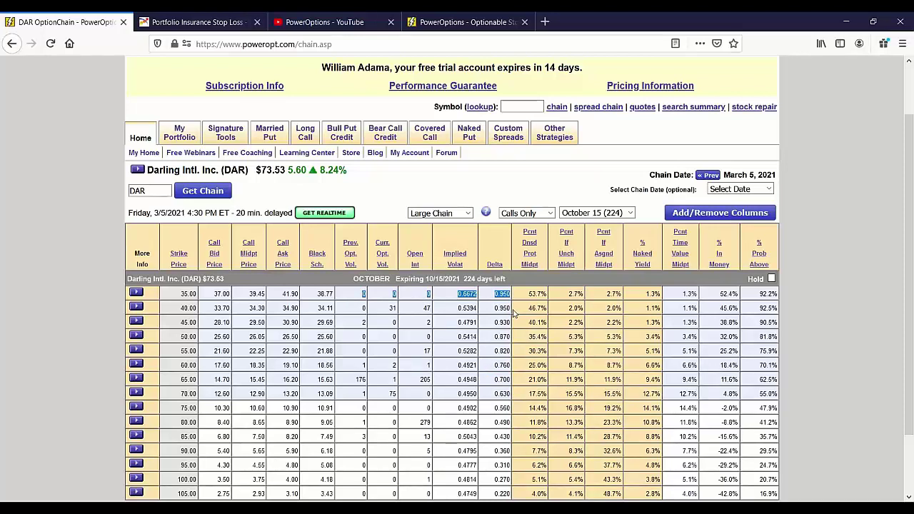
pyautogui.moveTo(214, 293); pyautogui.dragTo(304, 294)
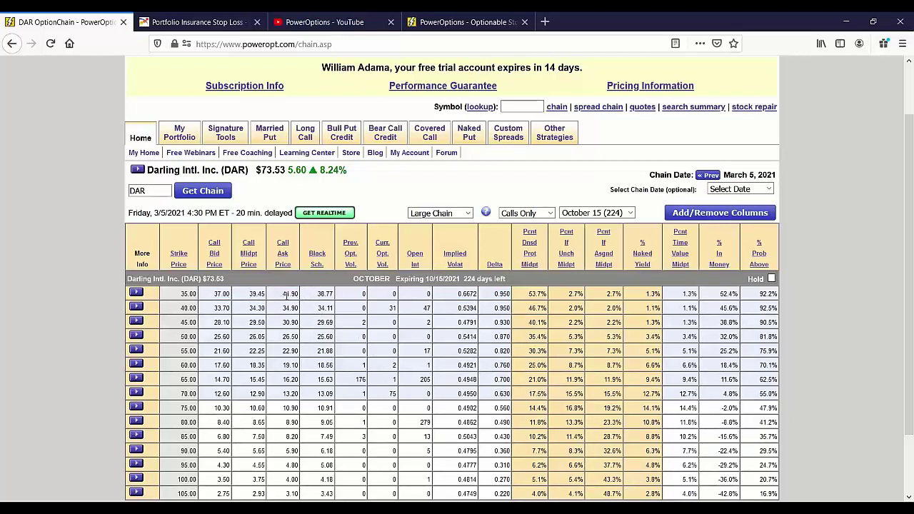
pyautogui.doubleClick(288, 293)
pyautogui.click(421, 300)
pyautogui.doubleClick(425, 295)
pyautogui.moveTo(265, 170); pyautogui.dragTo(372, 175)
pyautogui.click(396, 176)
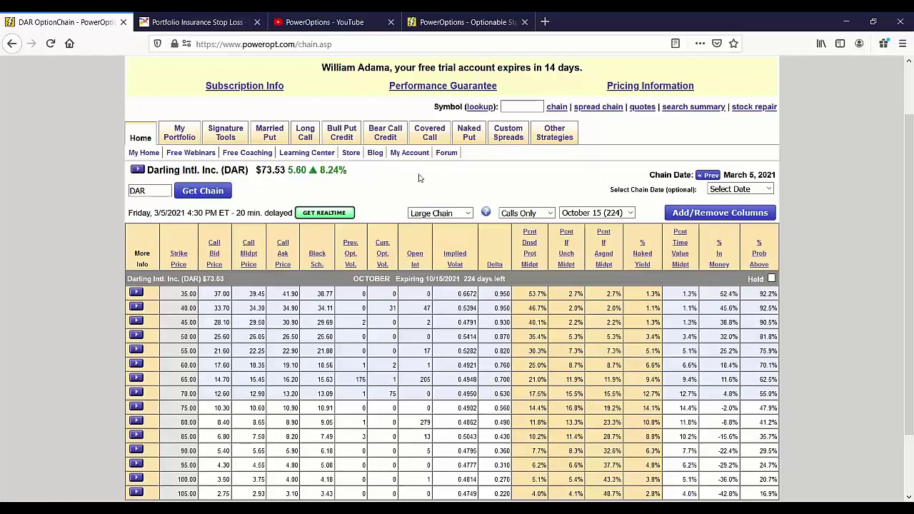
# Return to the home page and open the Long Call search tool.
pyautogui.click(151, 131)
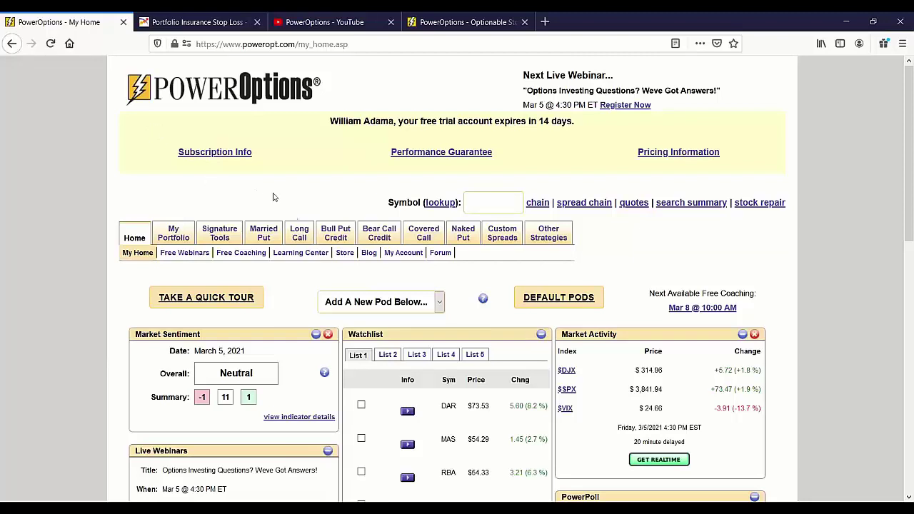
pyautogui.moveTo(300, 236)
pyautogui.click(247, 254)
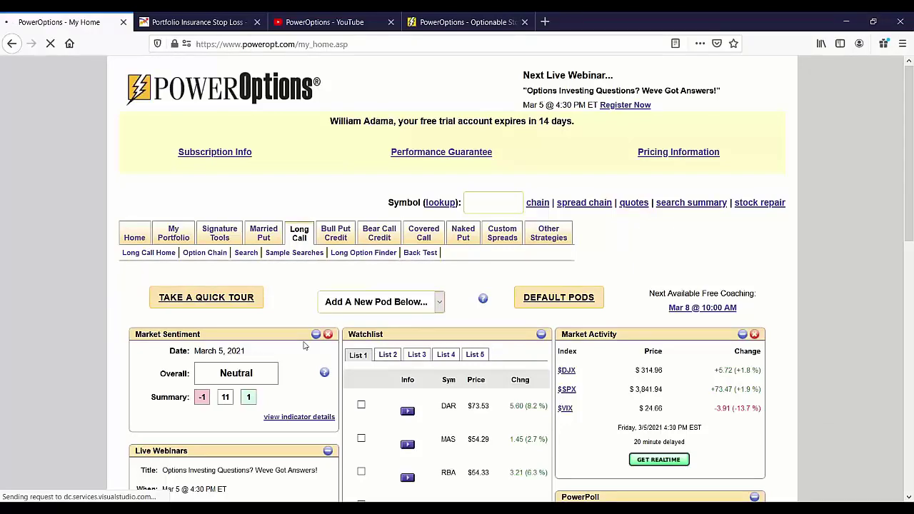
# Load the saved **Bollinger Bands settings in the Long Call search.
pyautogui.scroll(-3, 313, 366)
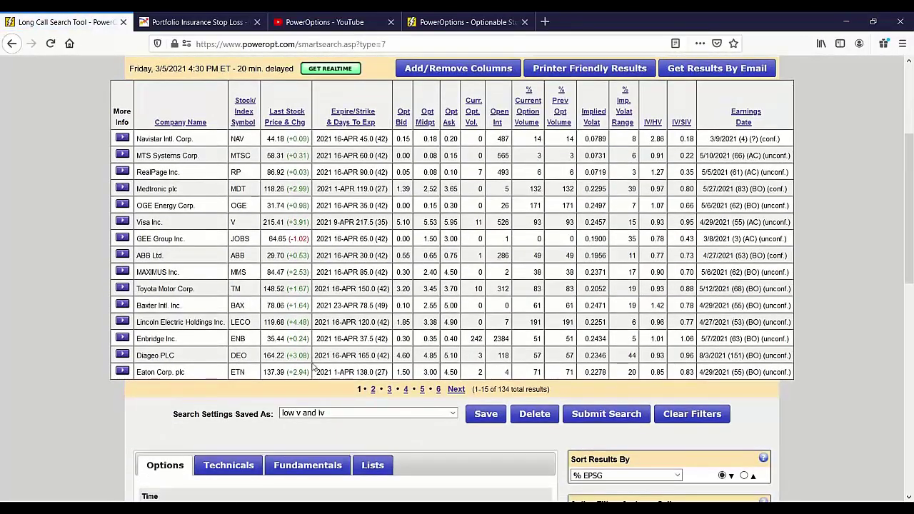
pyautogui.click(344, 413)
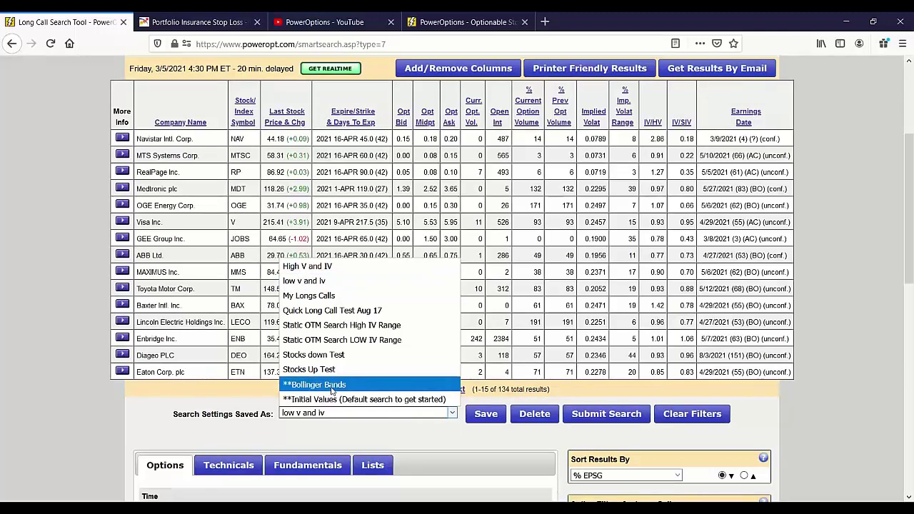
pyautogui.click(331, 385)
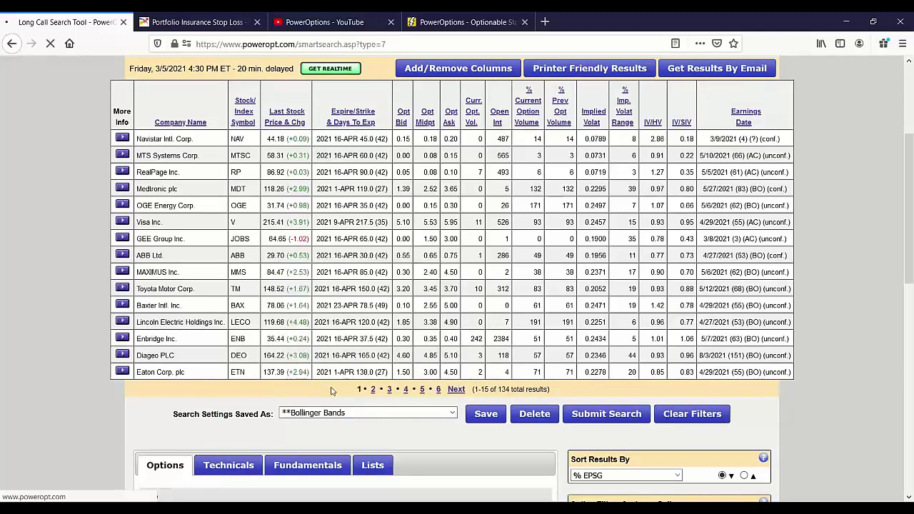
# Examine the Bollinger Bands search's days-to-expiration range and its list of matching calls.
pyautogui.scroll(-5, 331, 389)
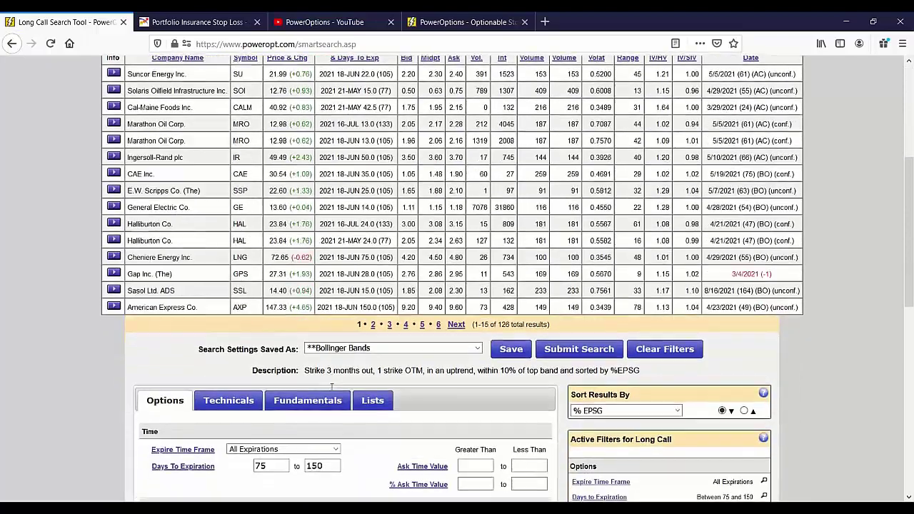
pyautogui.scroll(-3, 331, 387)
pyautogui.moveTo(284, 279); pyautogui.dragTo(243, 286)
pyautogui.scroll(2, 255, 304)
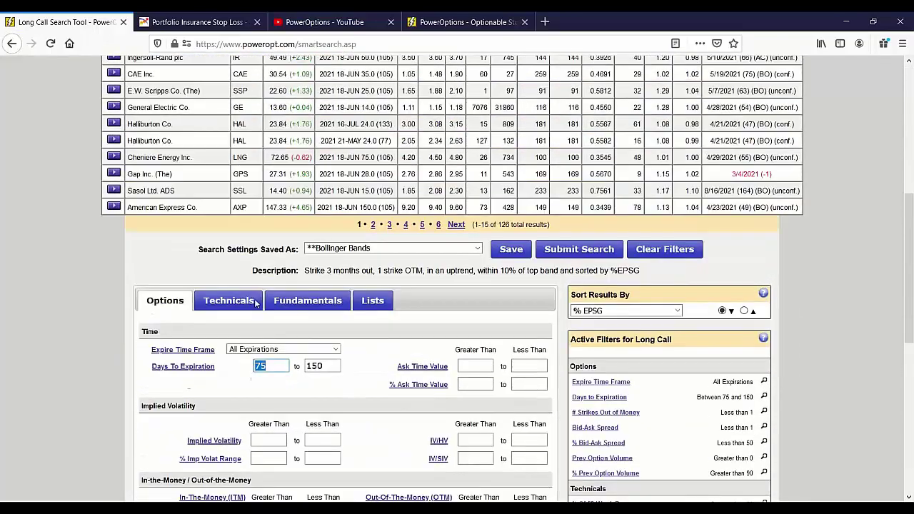
pyautogui.scroll(1, 255, 303)
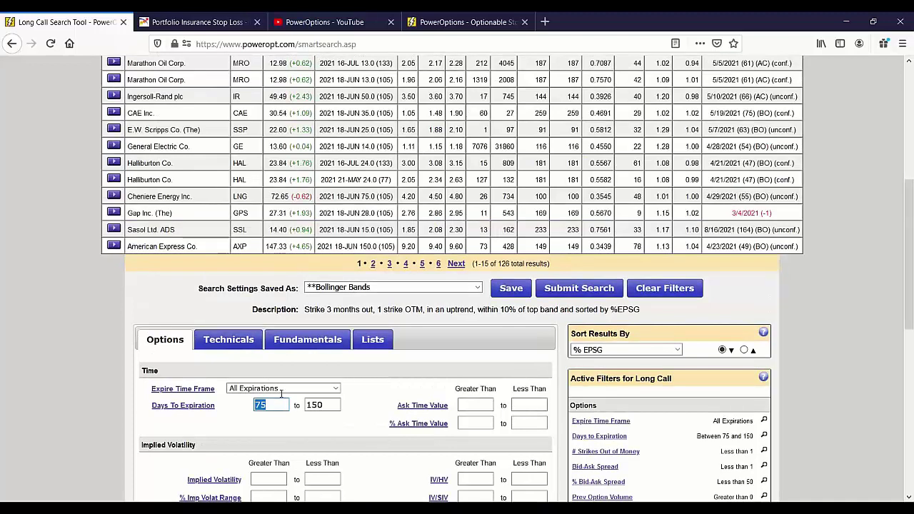
pyautogui.doubleClick(314, 404)
pyautogui.scroll(3, 365, 432)
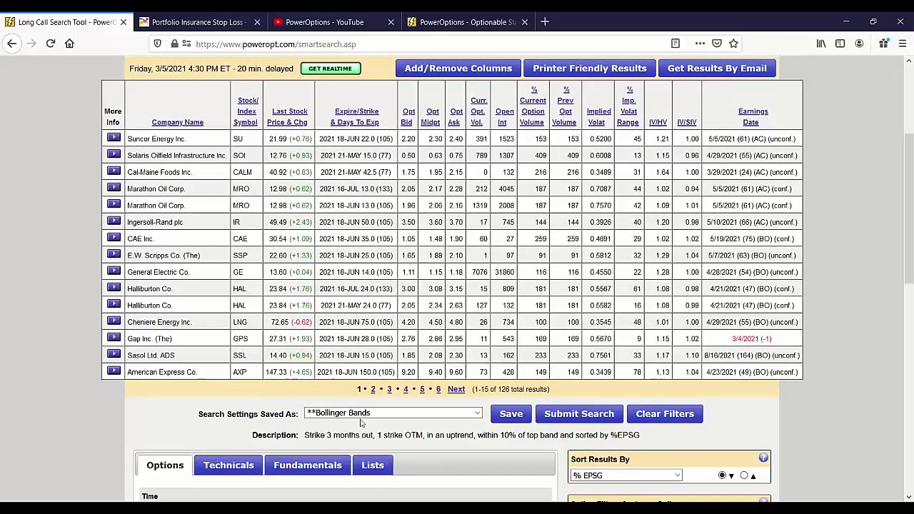
pyautogui.scroll(2, 348, 286)
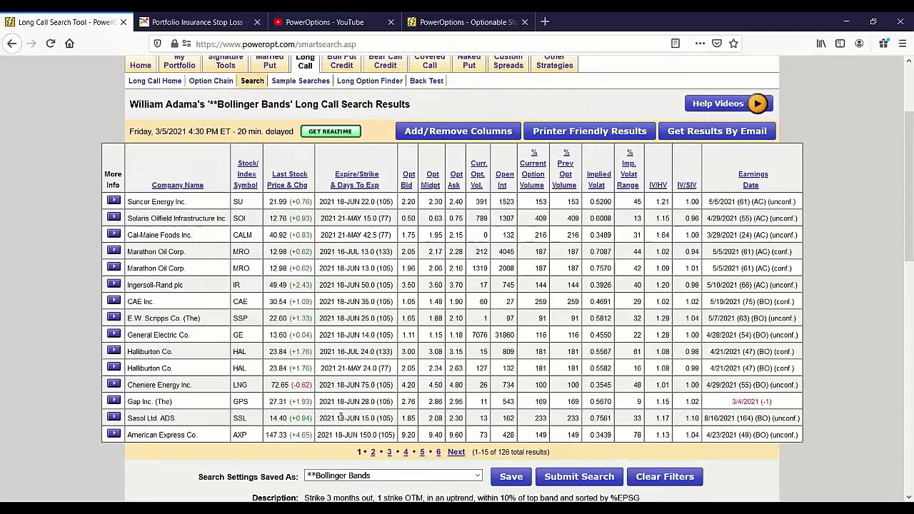
# Look over the Long Call sample searches and return to the home page.
pyautogui.click(300, 80)
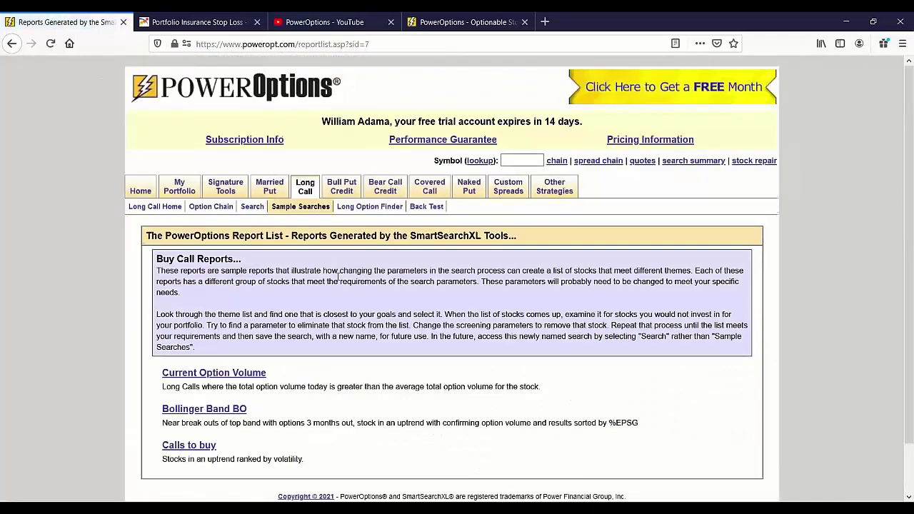
pyautogui.scroll(-2, 339, 281)
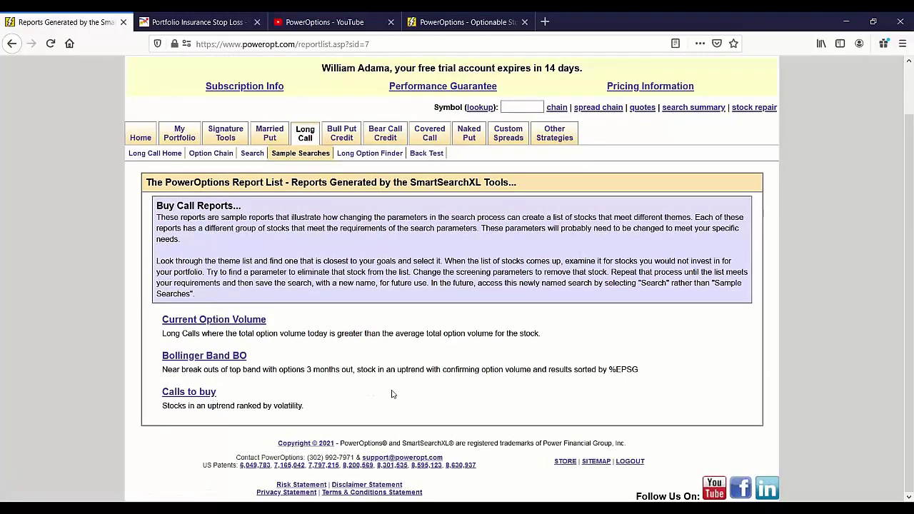
pyautogui.scroll(2, 387, 395)
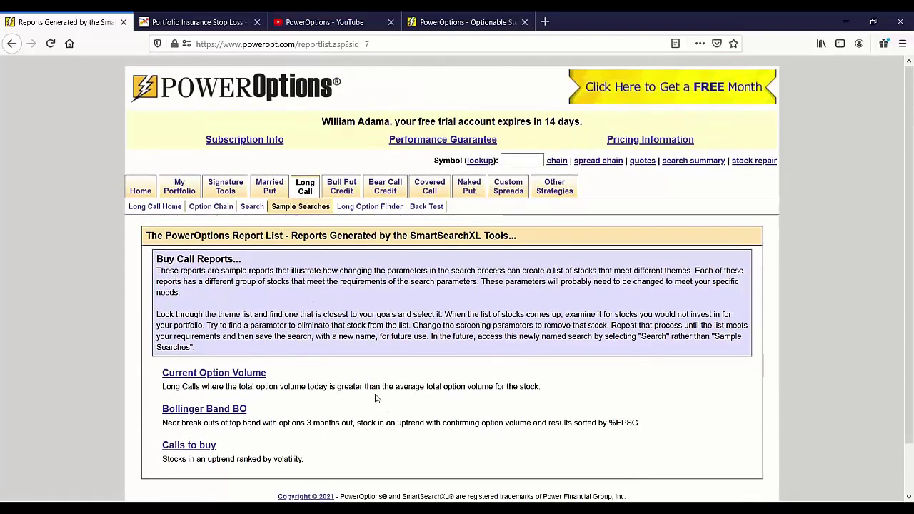
pyautogui.click(141, 193)
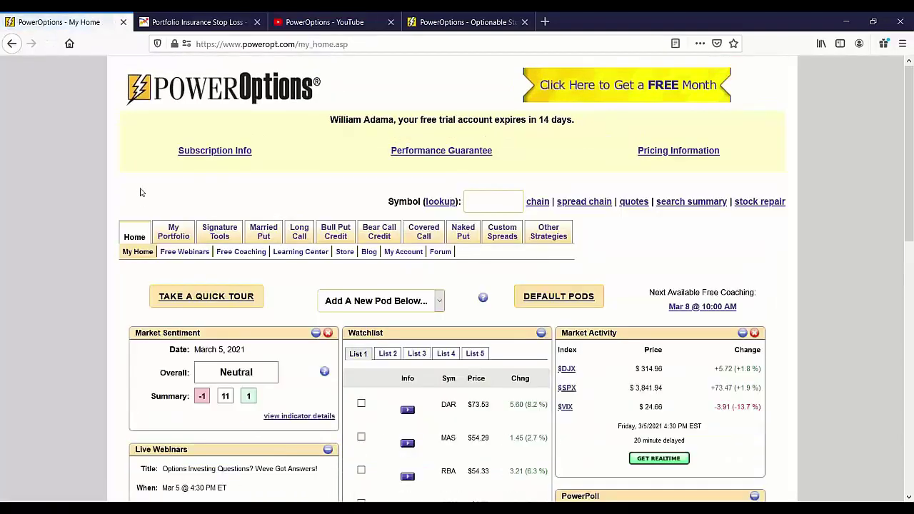